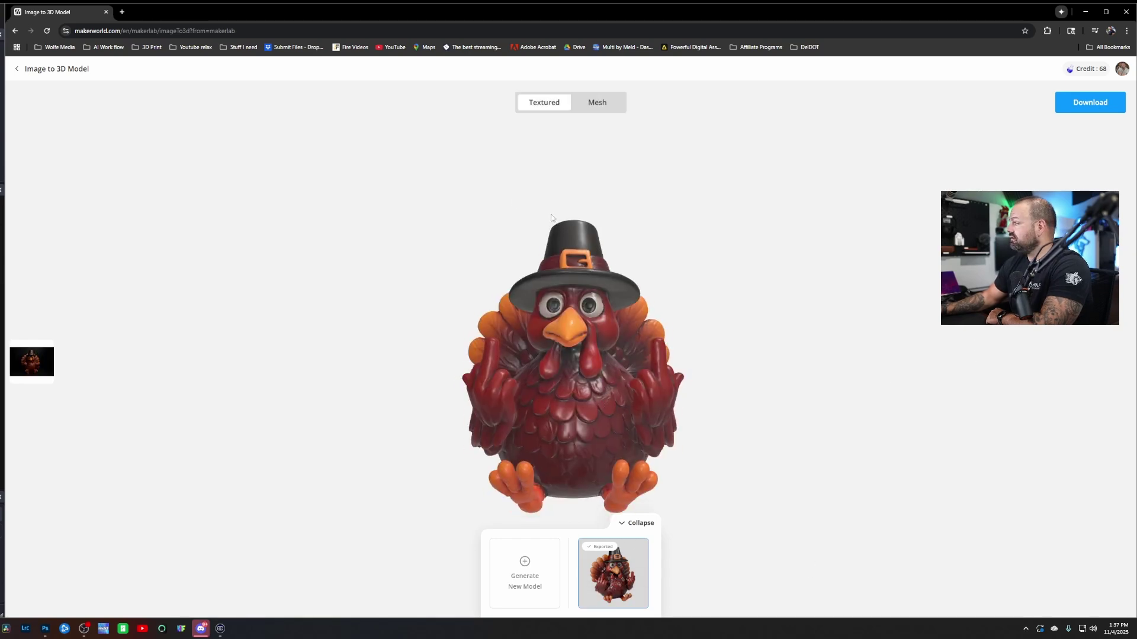
Step: Compare the turkey's textured and plain mesh versions, orbiting to see its underside and front
click(613, 107)
click(545, 110)
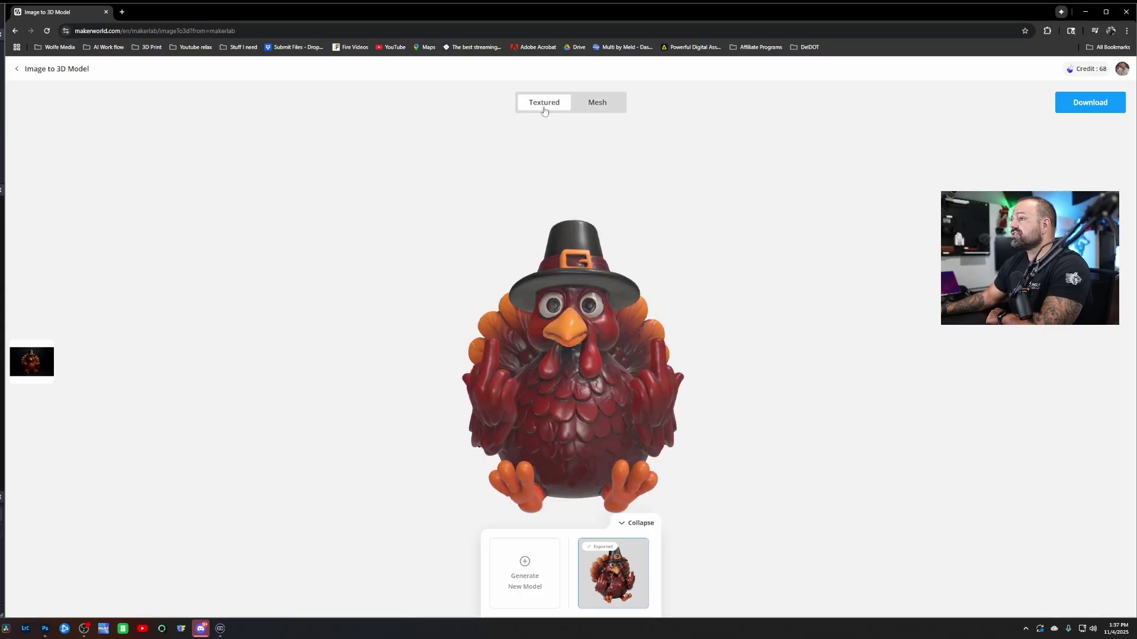
drag(579, 403, 272, 358)
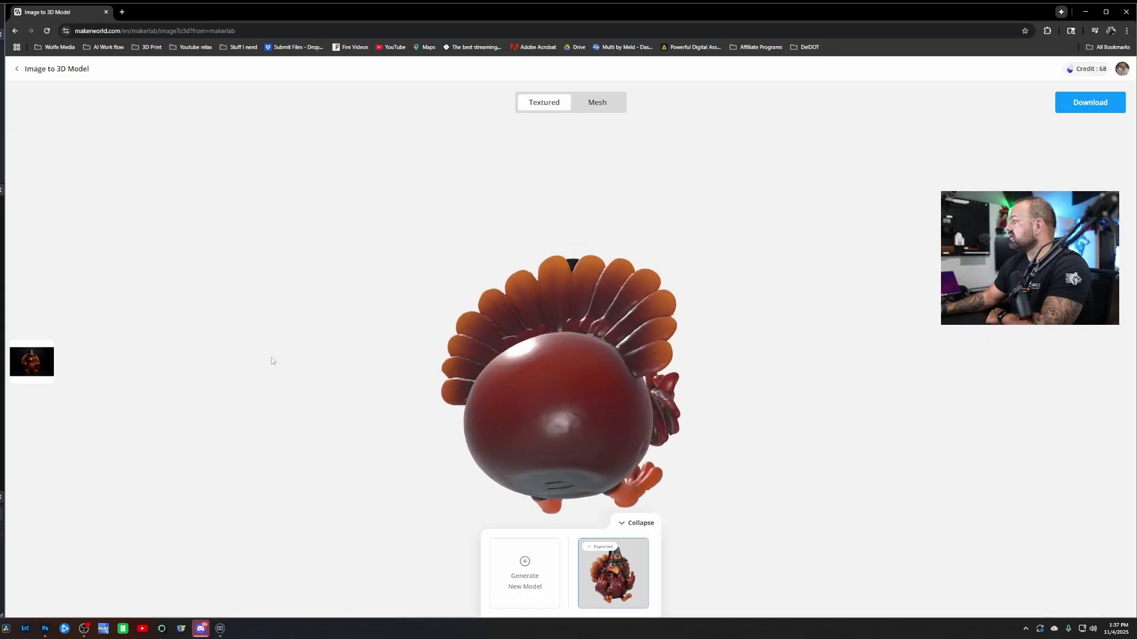
click(611, 111)
drag(563, 385, 872, 377)
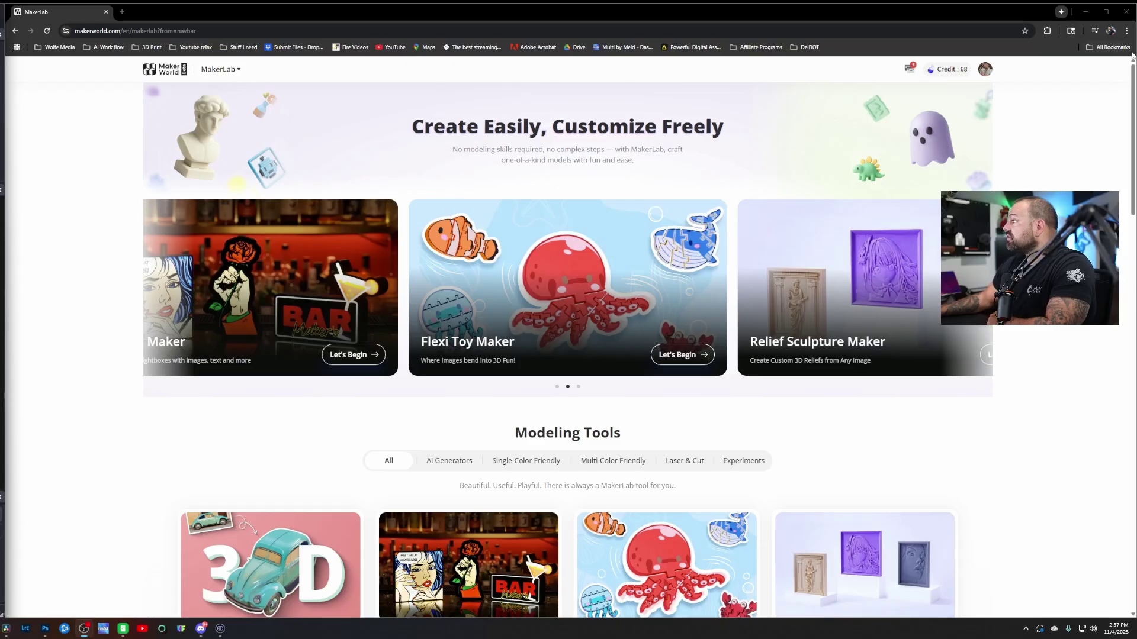
Step: Open Credit Management showing 68 credits, then view the Get Credits options
mouse_move(931, 76)
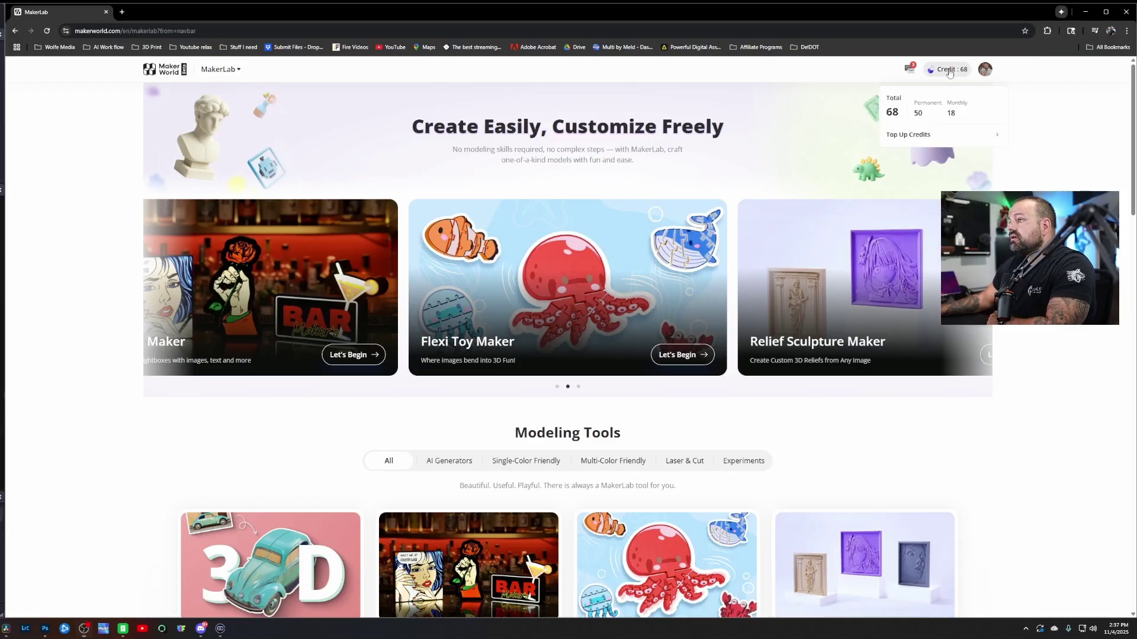
click(948, 71)
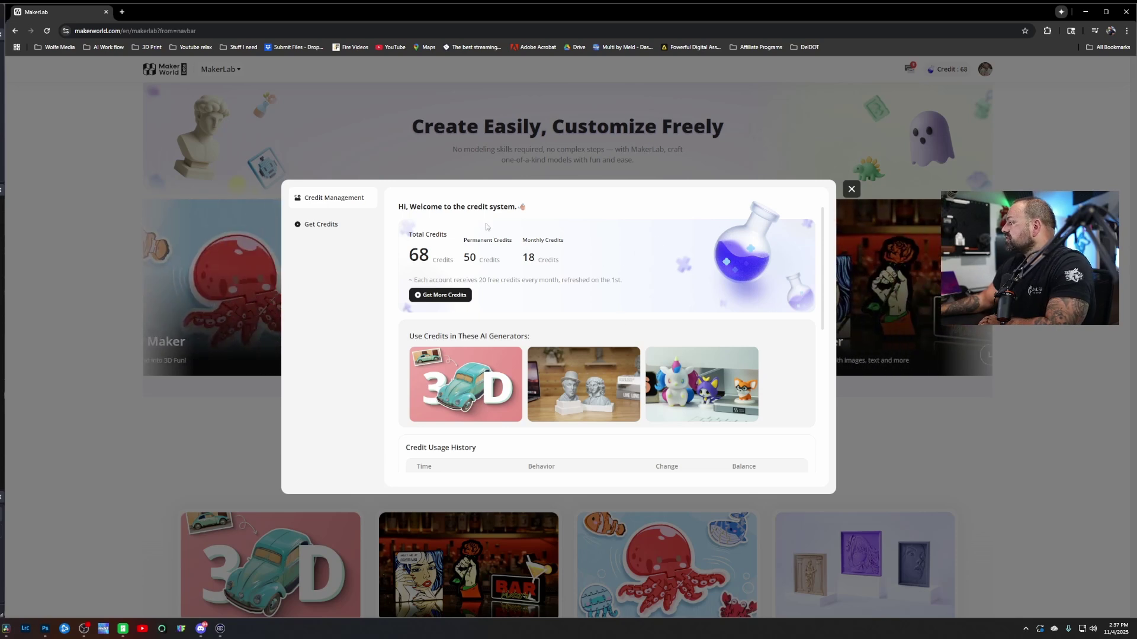
click(331, 233)
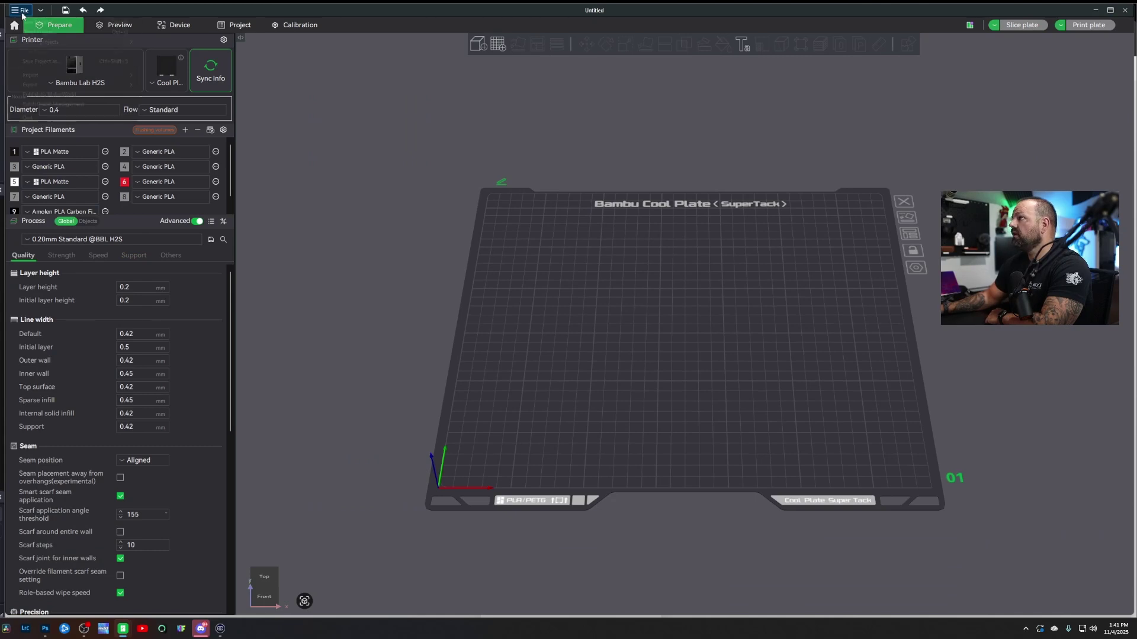
Step: Start File > Import > Import 3MF/STL/STEP/SVG/OBJ/AMF
click(22, 10)
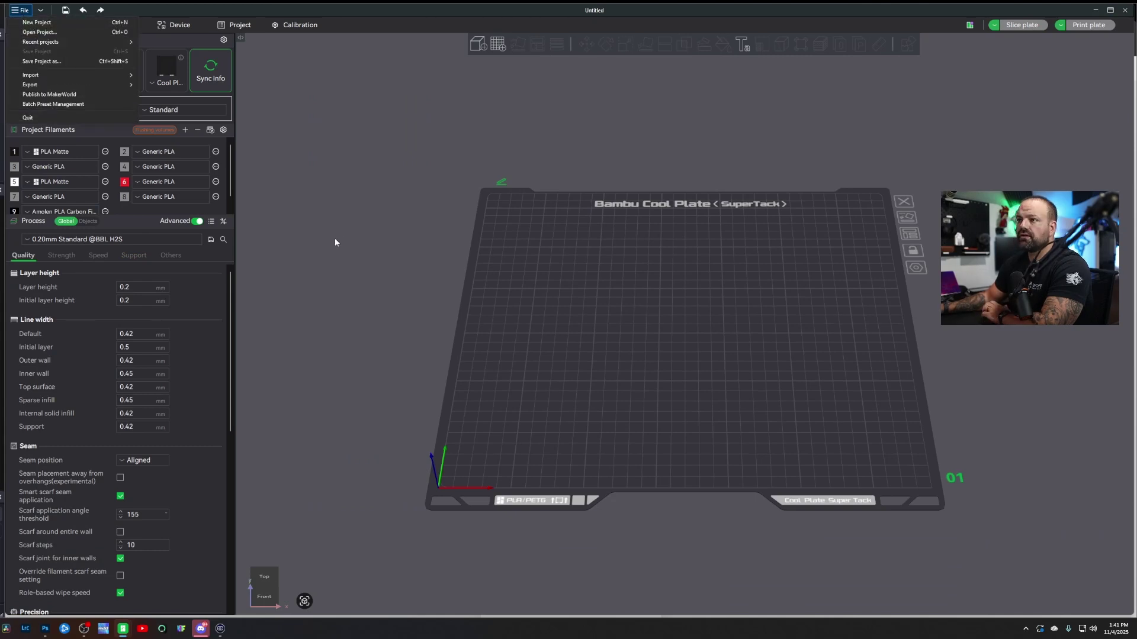
click(372, 223)
click(23, 11)
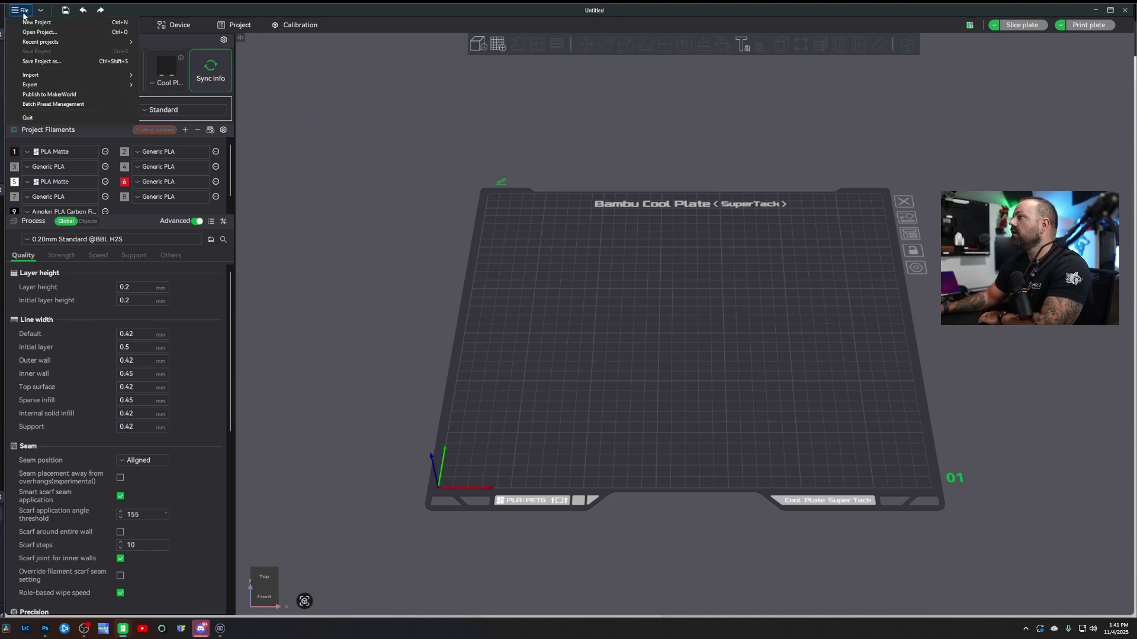
mouse_move(70, 76)
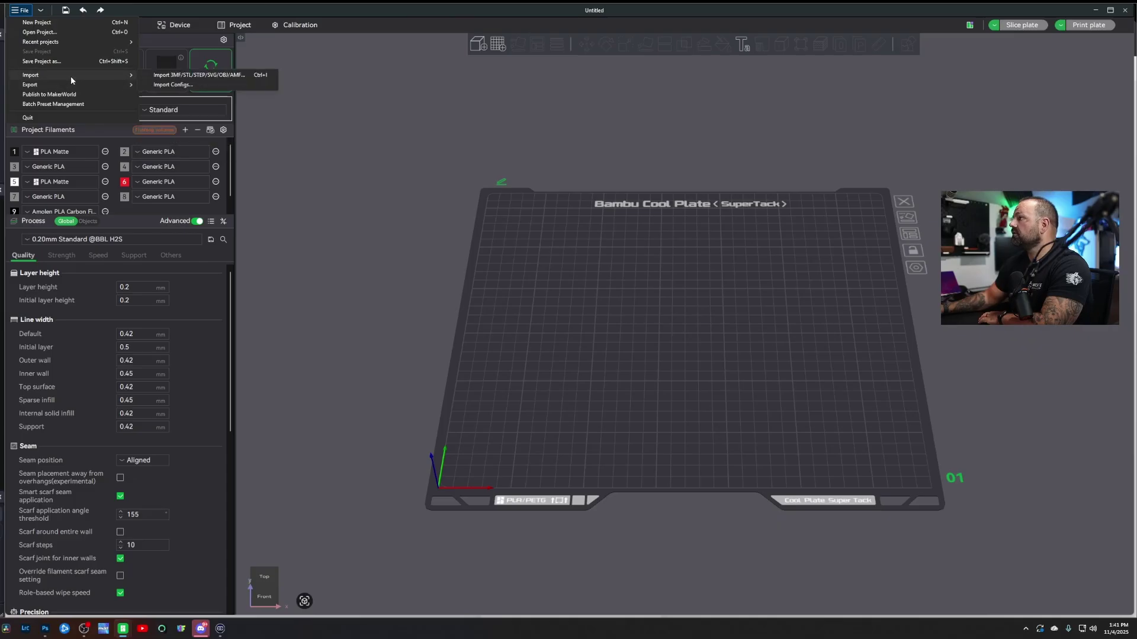
click(233, 76)
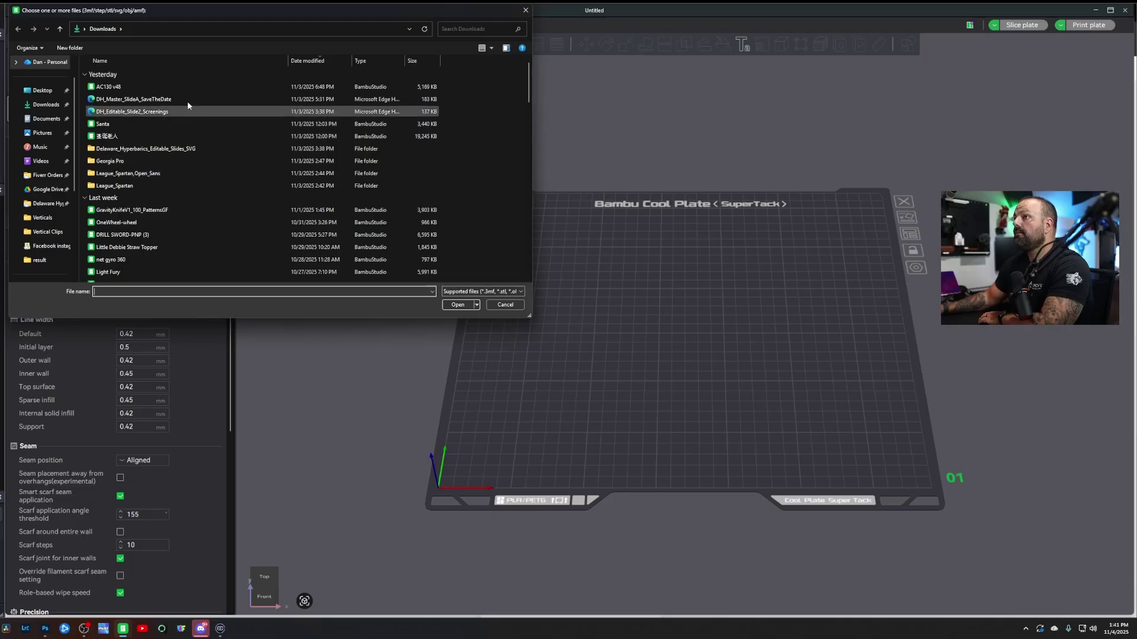
Step: Select source.obj from the Downloads > result folder and open it
scroll(153, 124, down, 5)
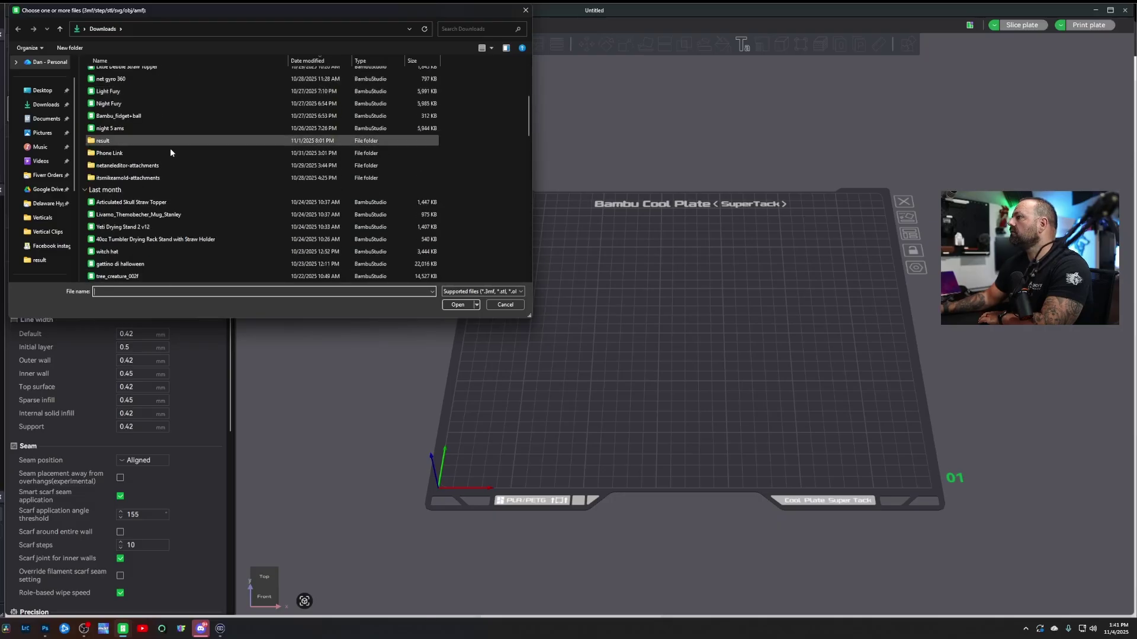
double_click(171, 141)
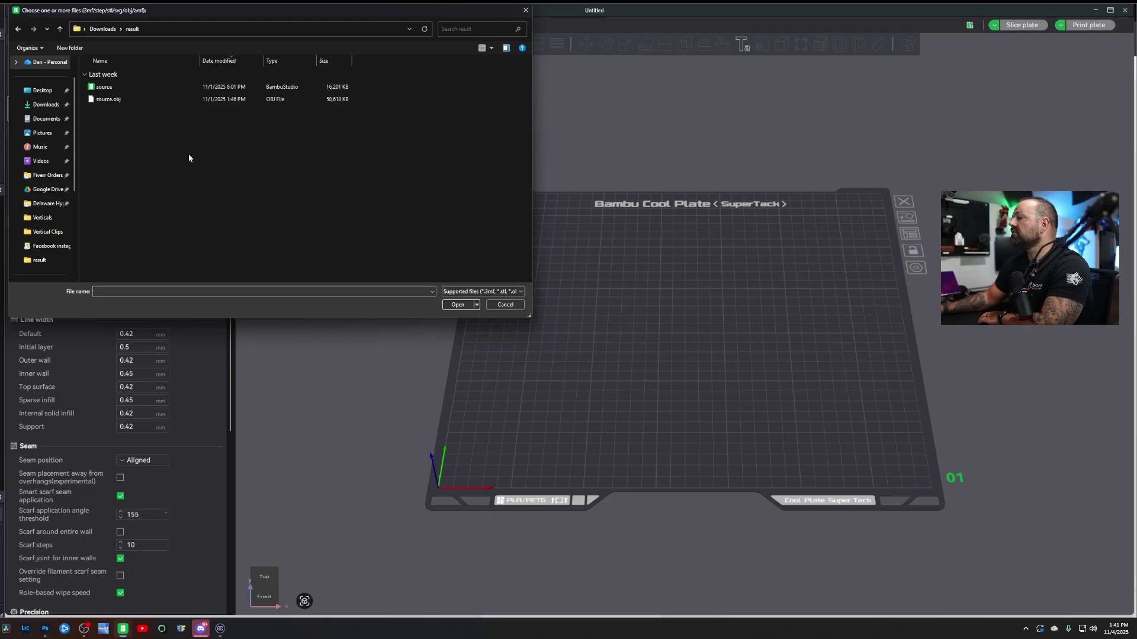
click(143, 103)
click(458, 304)
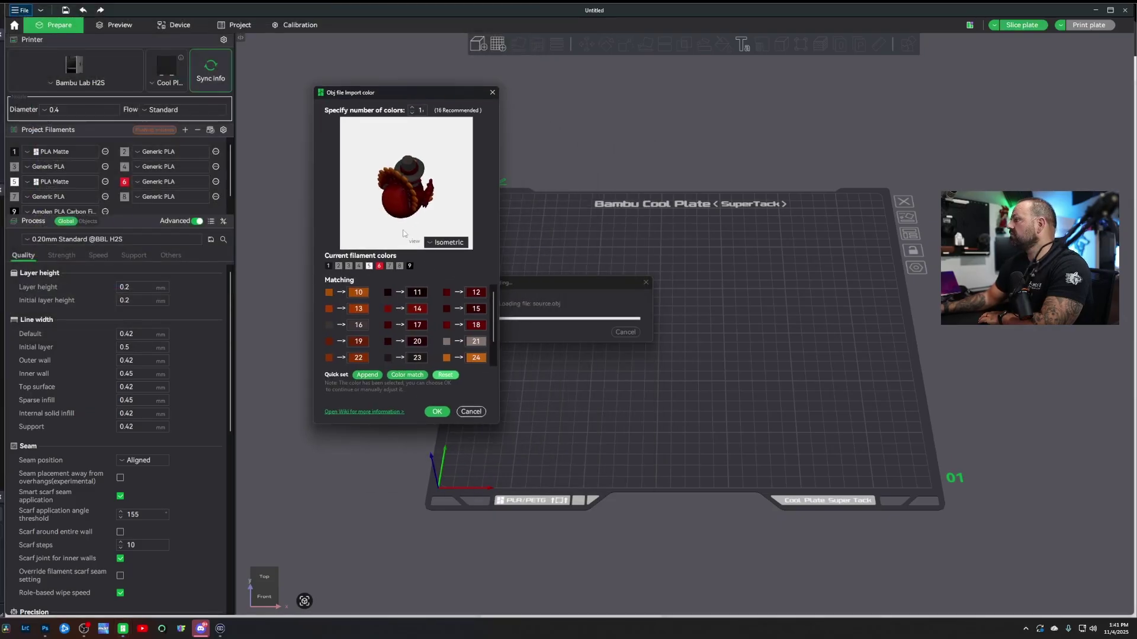
Step: Color-match source.obj's colours to filaments and confirm the import
drag(498, 310, 497, 330)
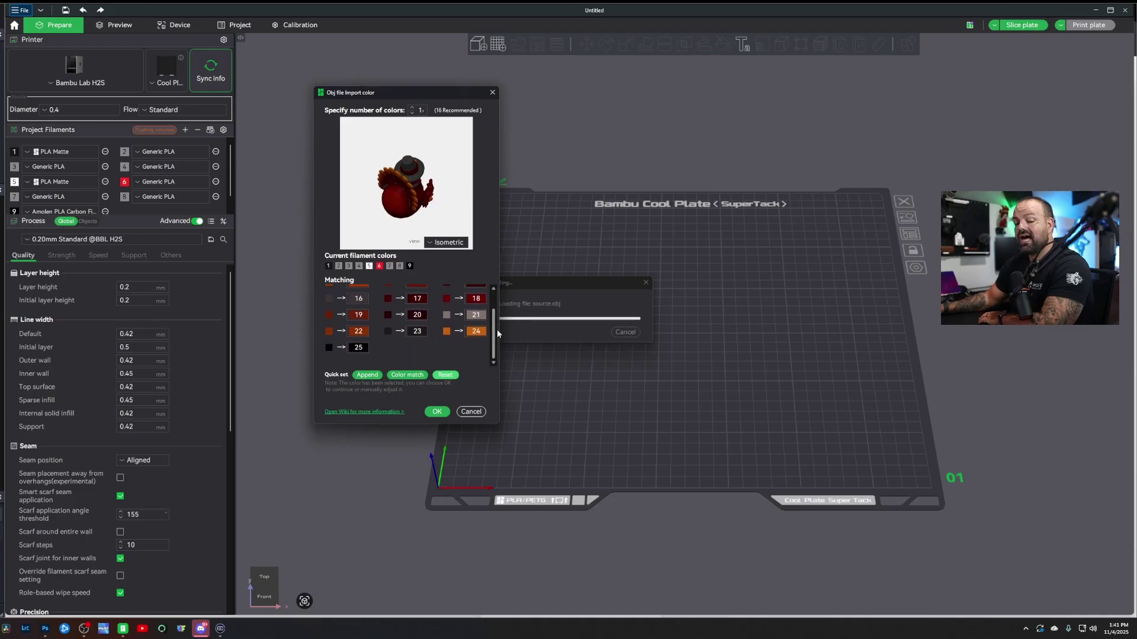
scroll(496, 330, up, 2)
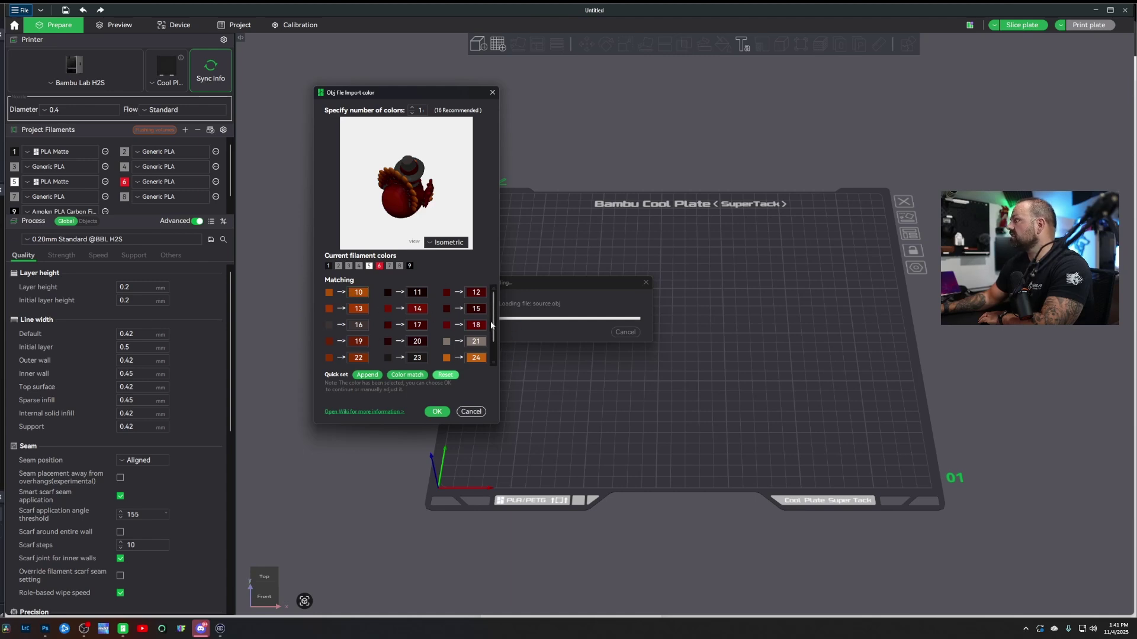
scroll(495, 322, down, 2)
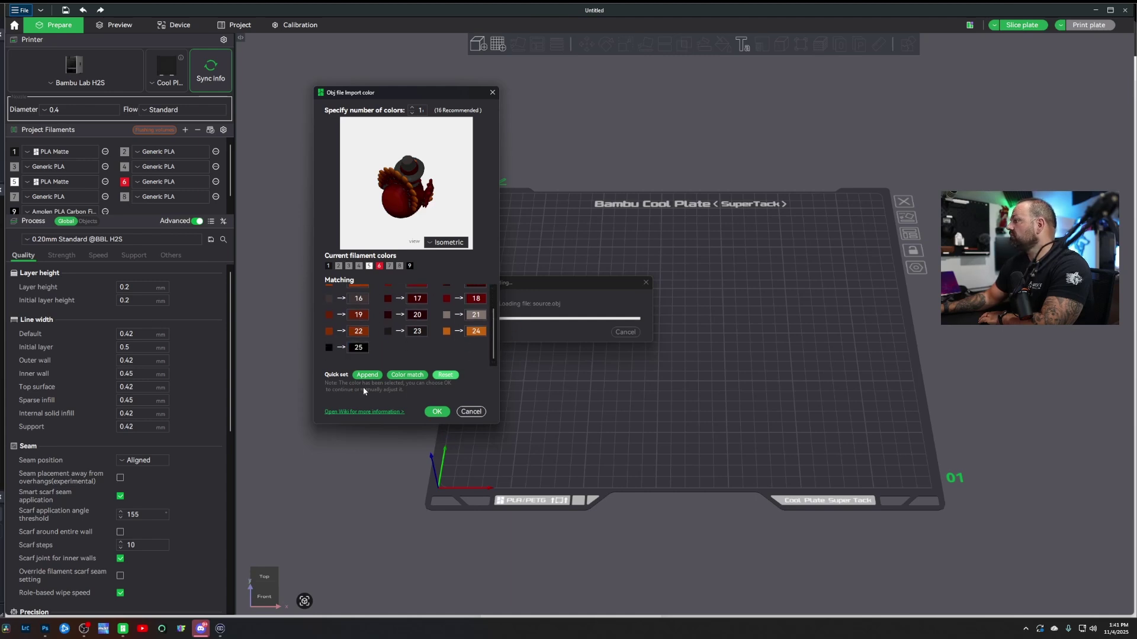
click(421, 376)
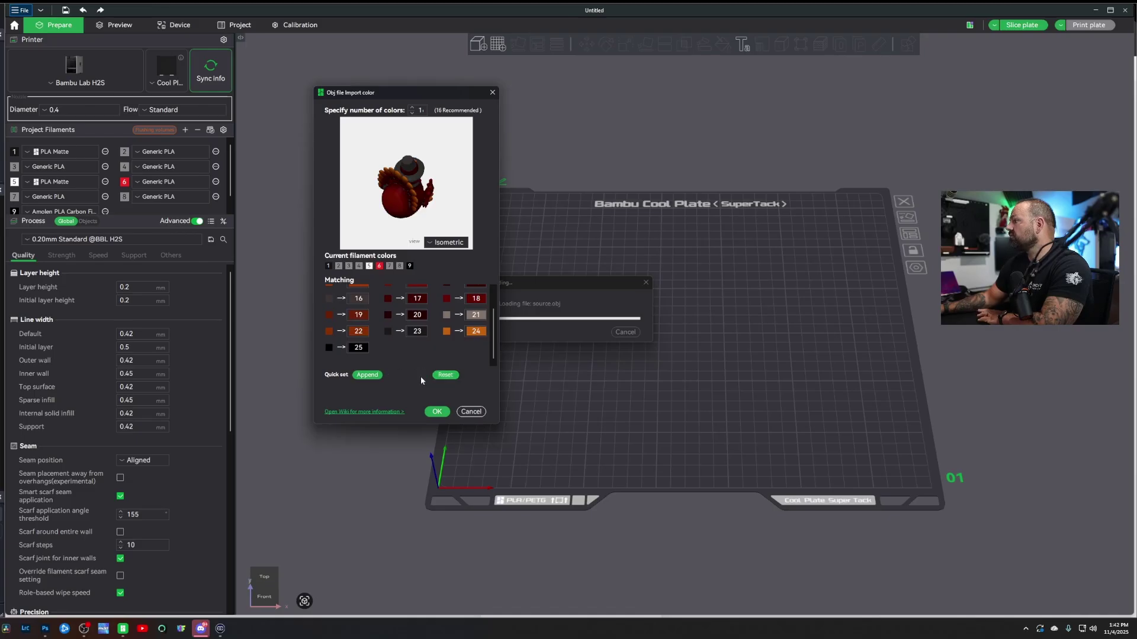
click(437, 412)
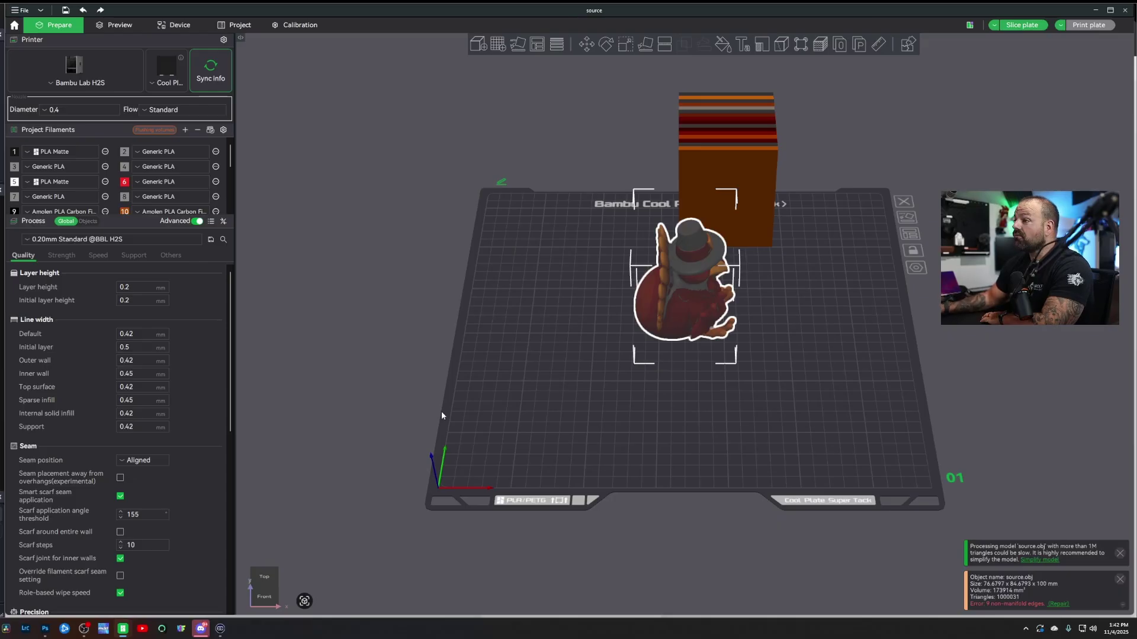
Step: Inspect the turkey from side and low angles, then slice the plate
drag(1025, 362, 941, 452)
click(713, 452)
scroll(680, 236, up, 8)
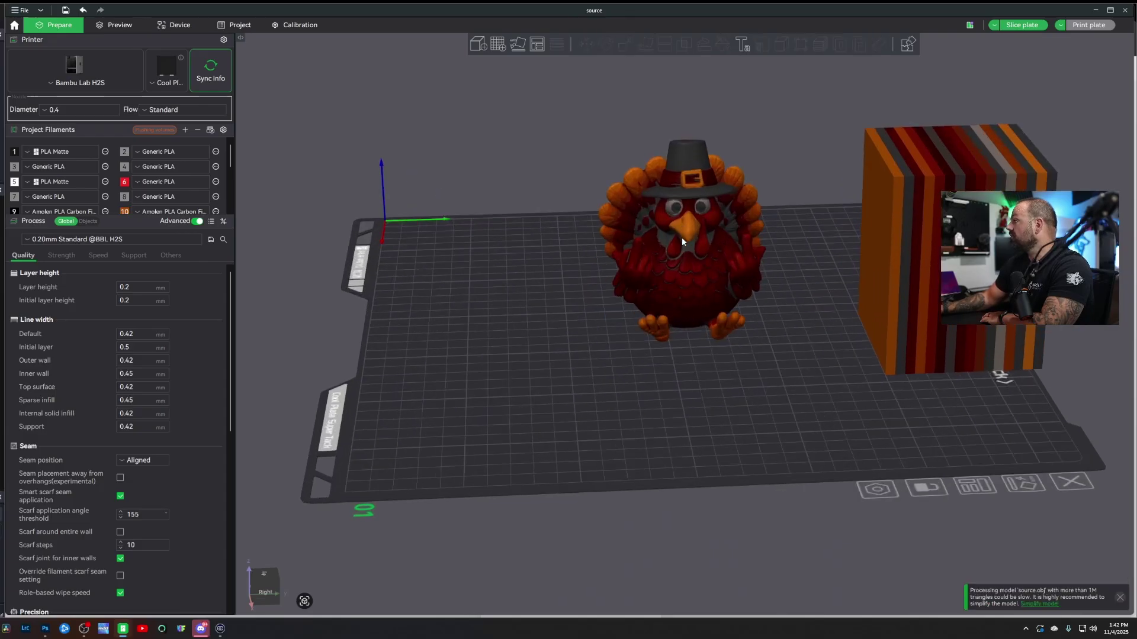
drag(772, 459, 804, 441)
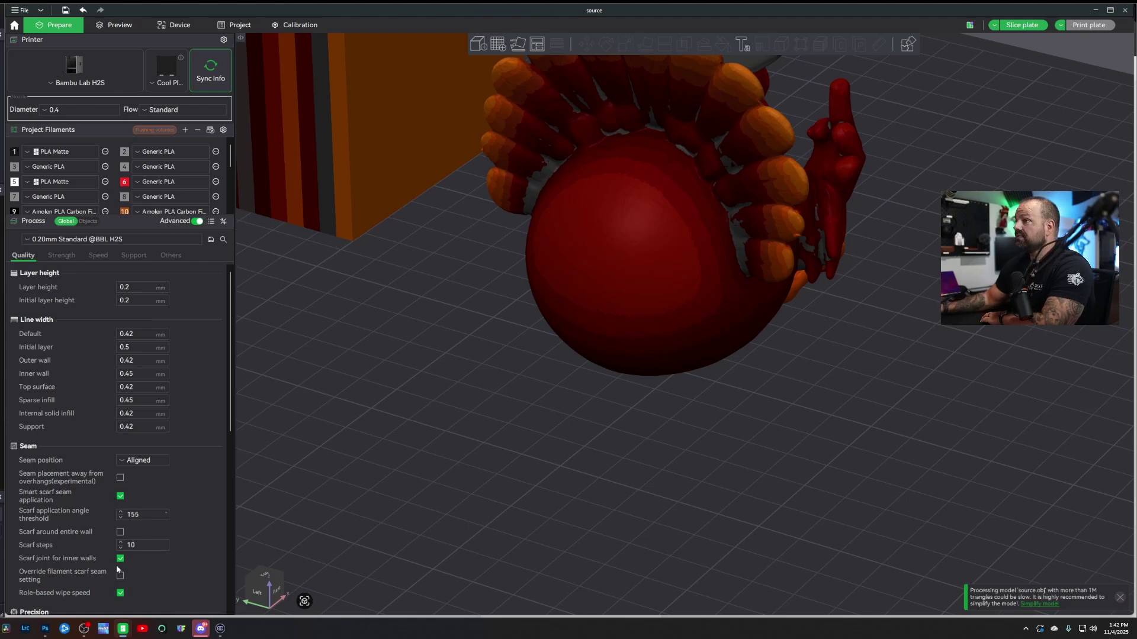
drag(716, 477, 675, 456)
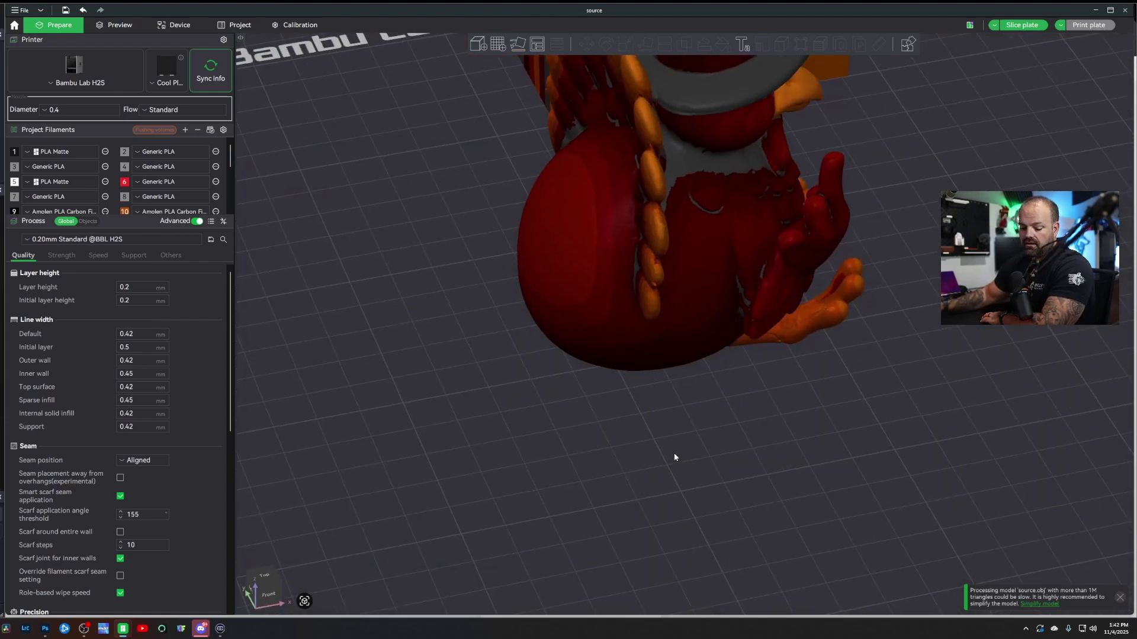
key(0)
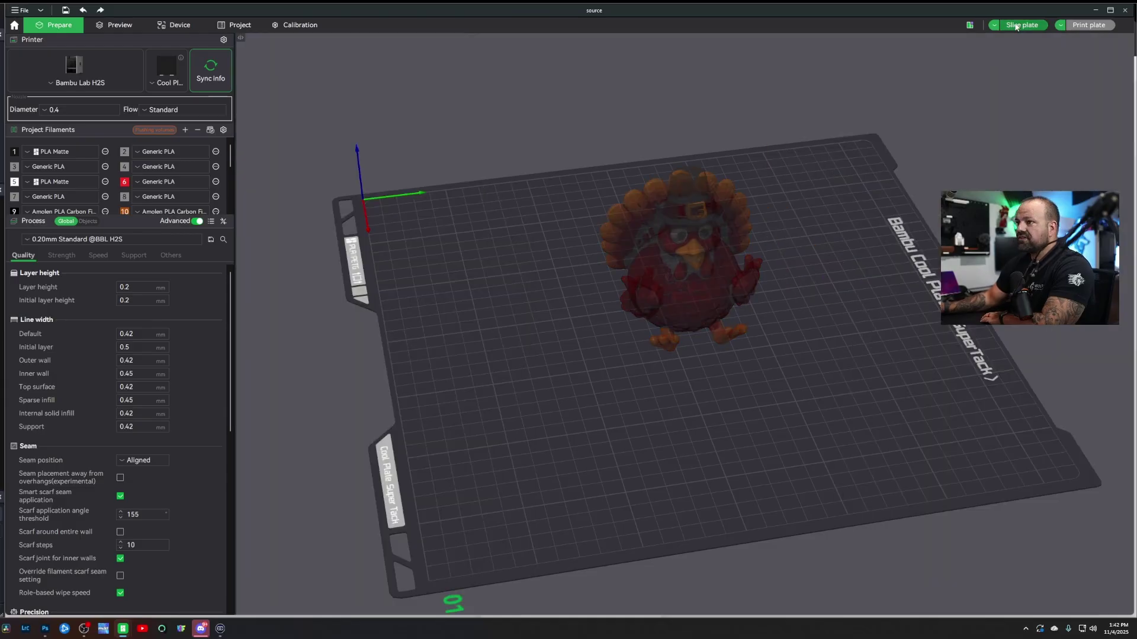
click(1016, 26)
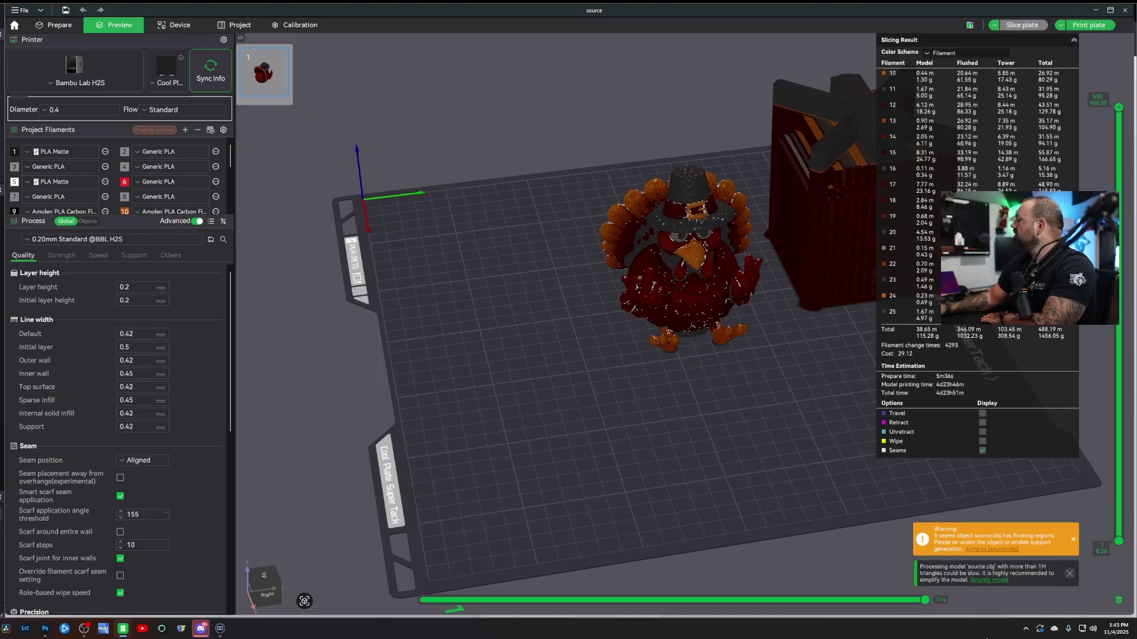
Step: Leave the sliced preview for Prepare and zoom onto the turkey and prime tower
drag(750, 453, 805, 436)
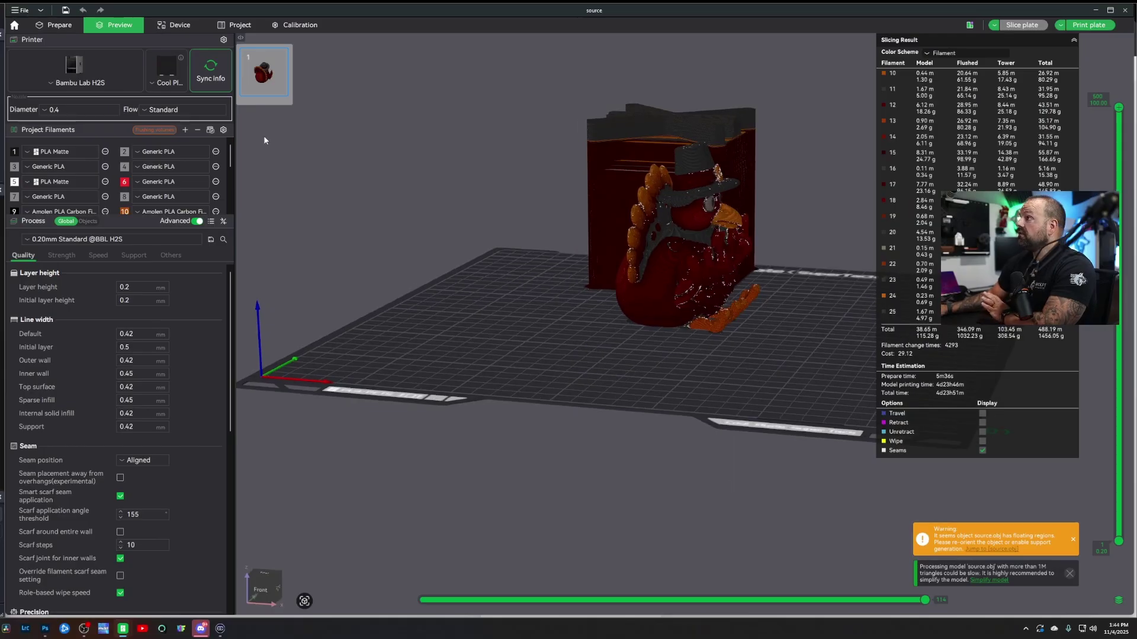
click(57, 25)
drag(675, 478, 636, 495)
scroll(636, 495, up, 3)
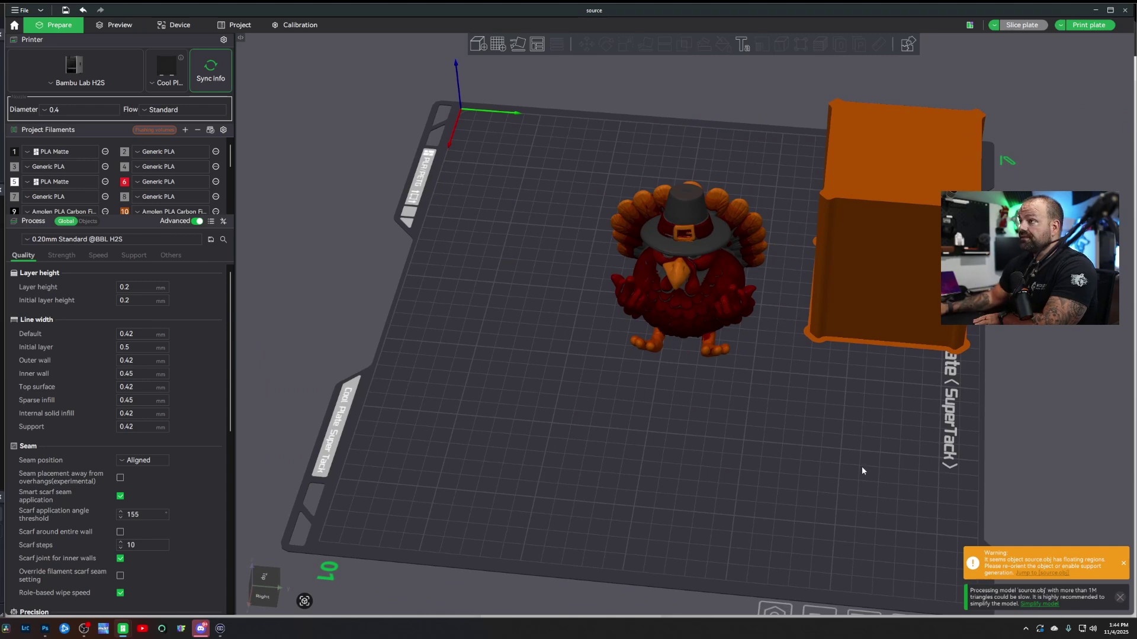
Step: Remove filaments until only PLA Matte remains in the project
scroll(810, 443, down, 1)
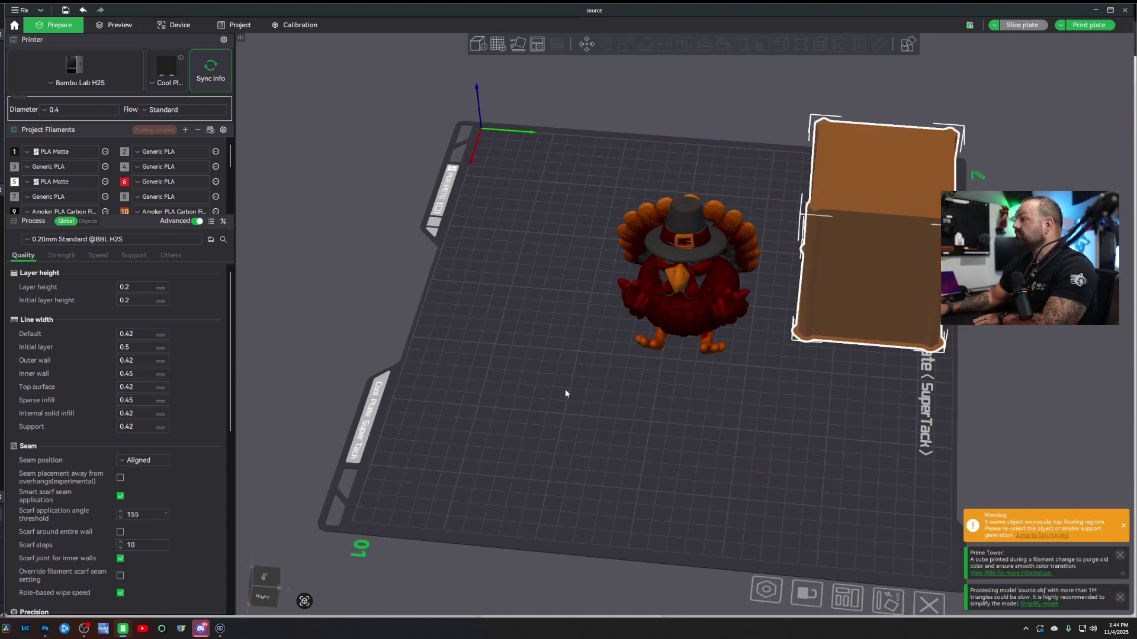
click(199, 130)
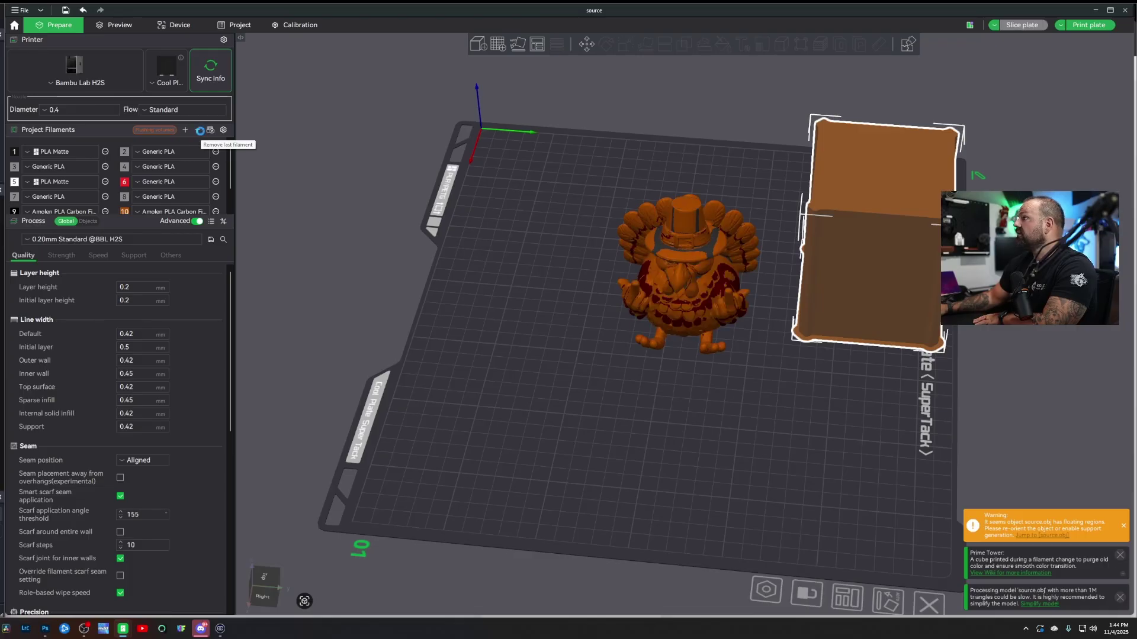
click(201, 134)
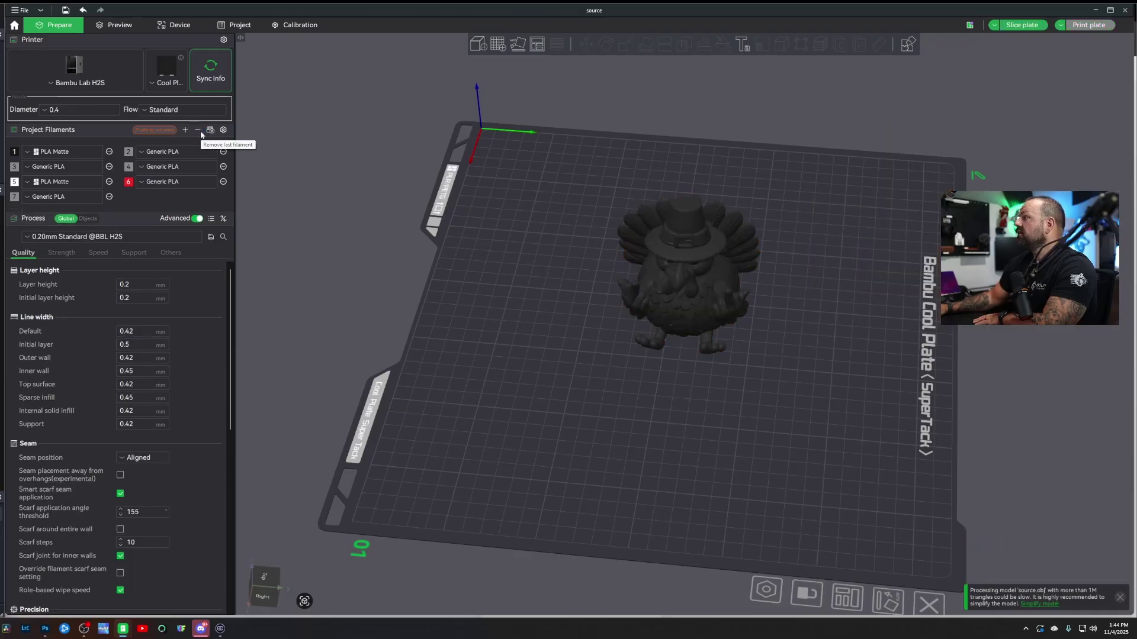
click(201, 134)
click(199, 130)
click(199, 130)
click(199, 131)
click(198, 131)
click(97, 153)
click(138, 160)
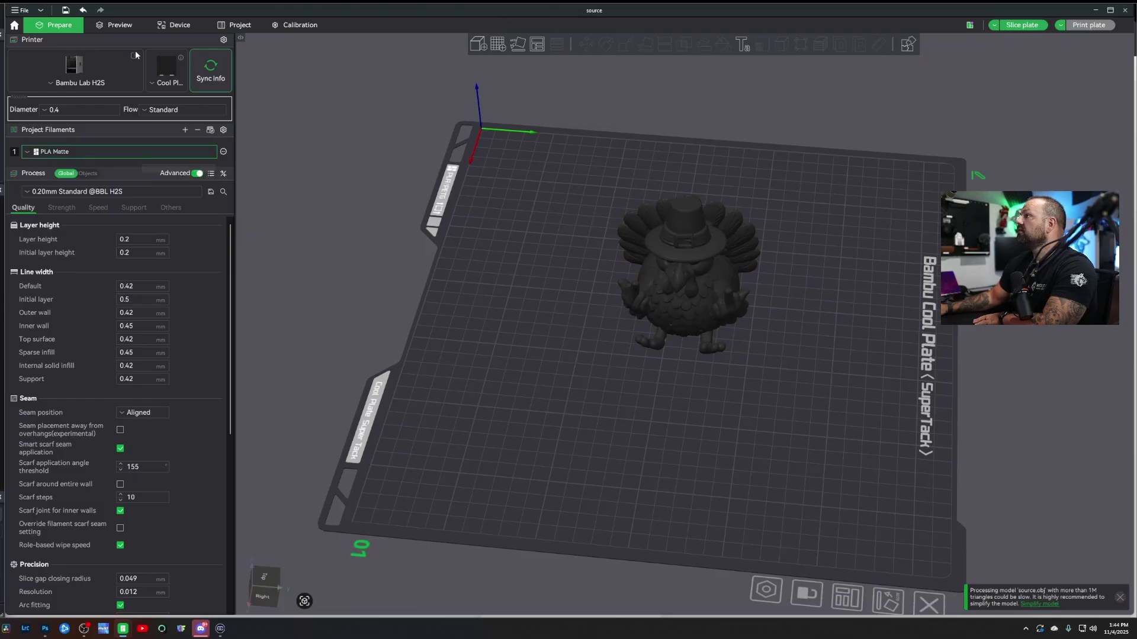
Step: On the Device page select the H2S 1 printer, then return to Prepare
click(155, 24)
click(69, 48)
click(63, 59)
click(59, 26)
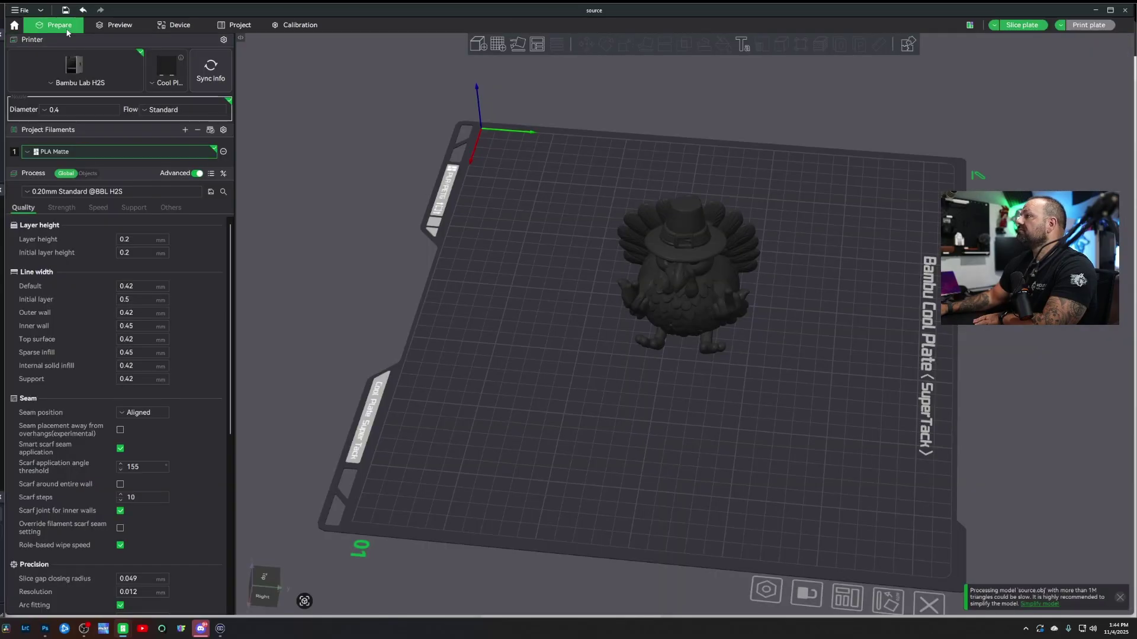
click(144, 151)
Step: Change filament 1's preset and select the turkey
click(134, 188)
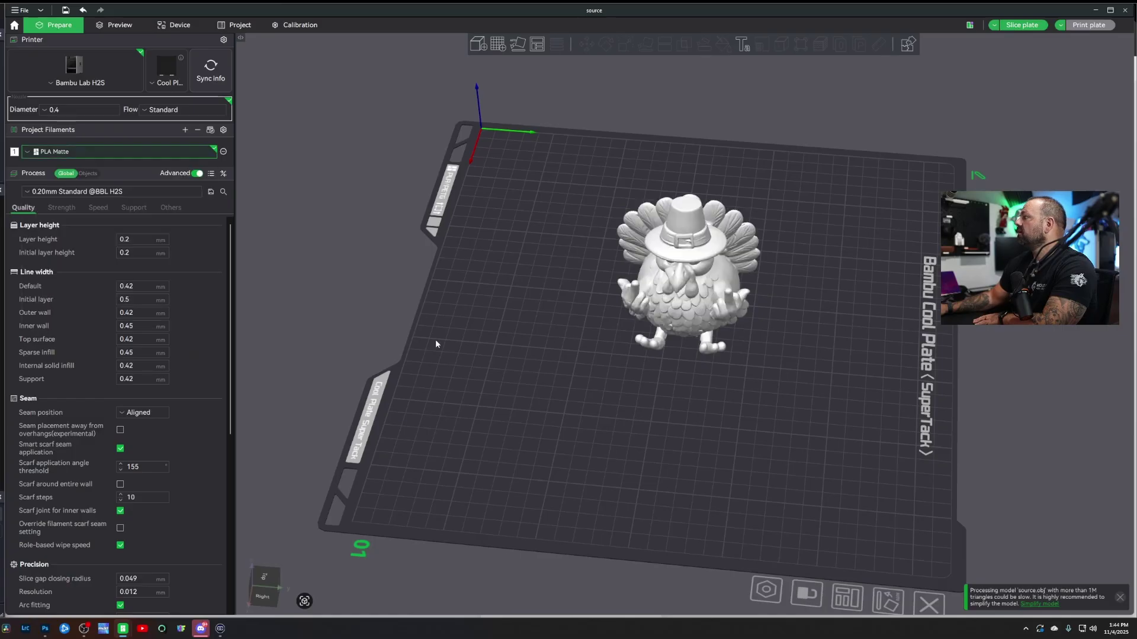
scroll(598, 406, up, 5)
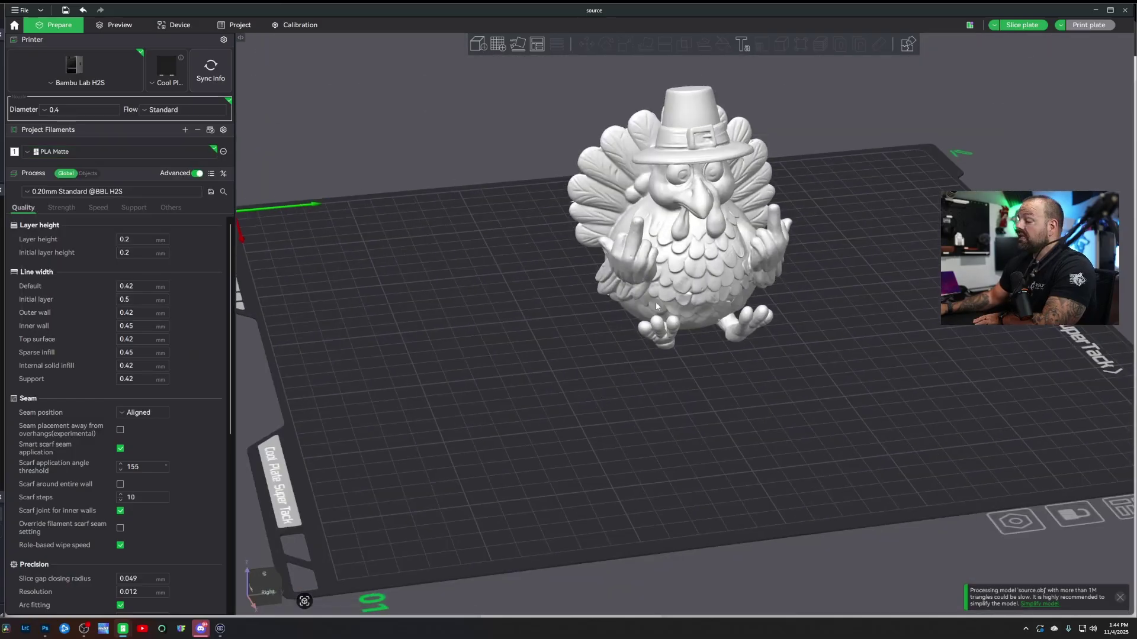
click(679, 257)
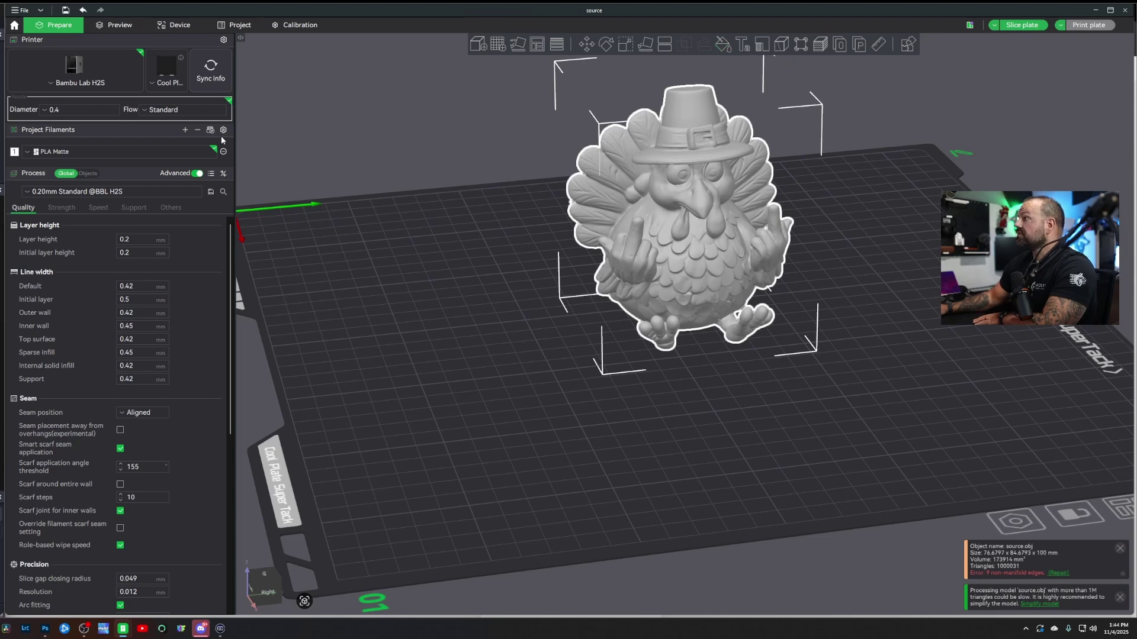
Step: Add filament 2 as red Generic PLA and open Color Painting on the turkey
click(185, 131)
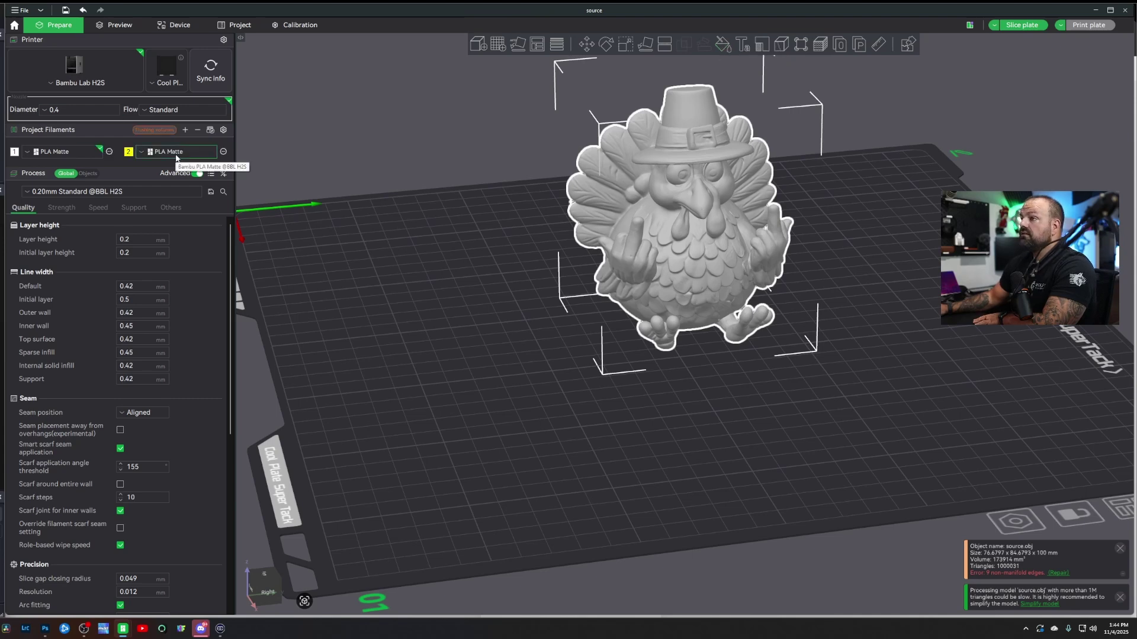
click(180, 152)
click(182, 180)
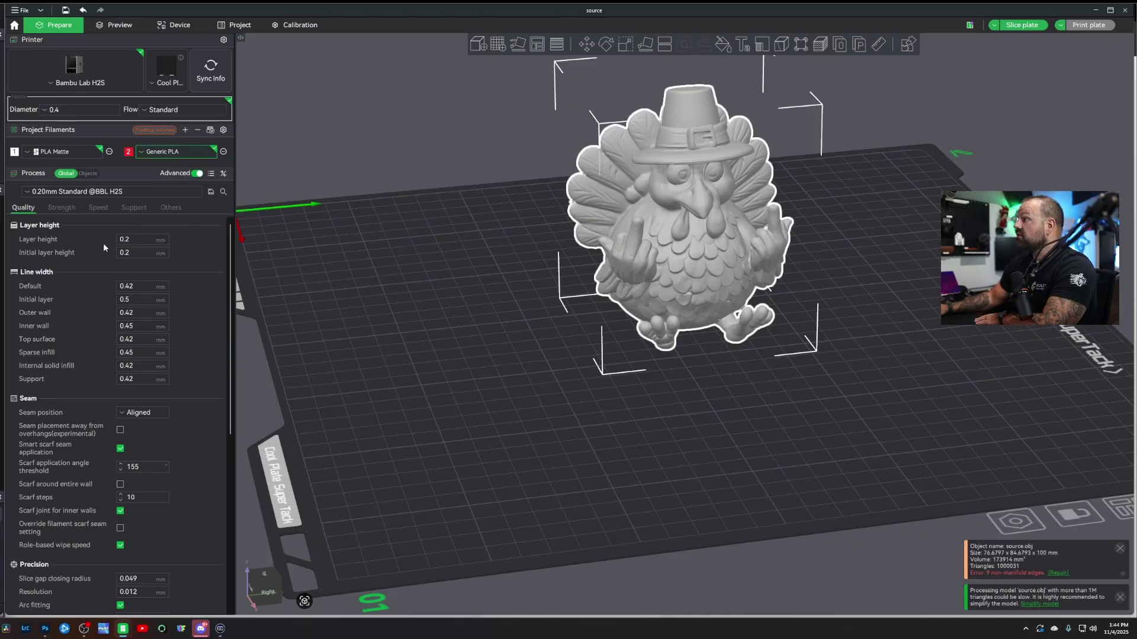
drag(406, 287, 663, 155)
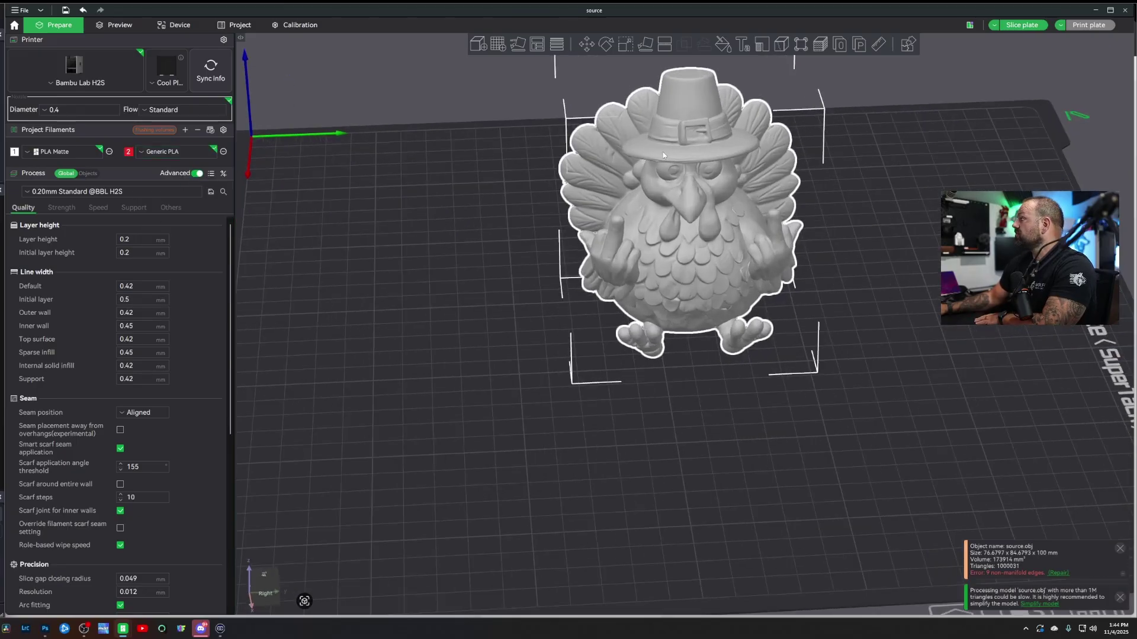
click(721, 45)
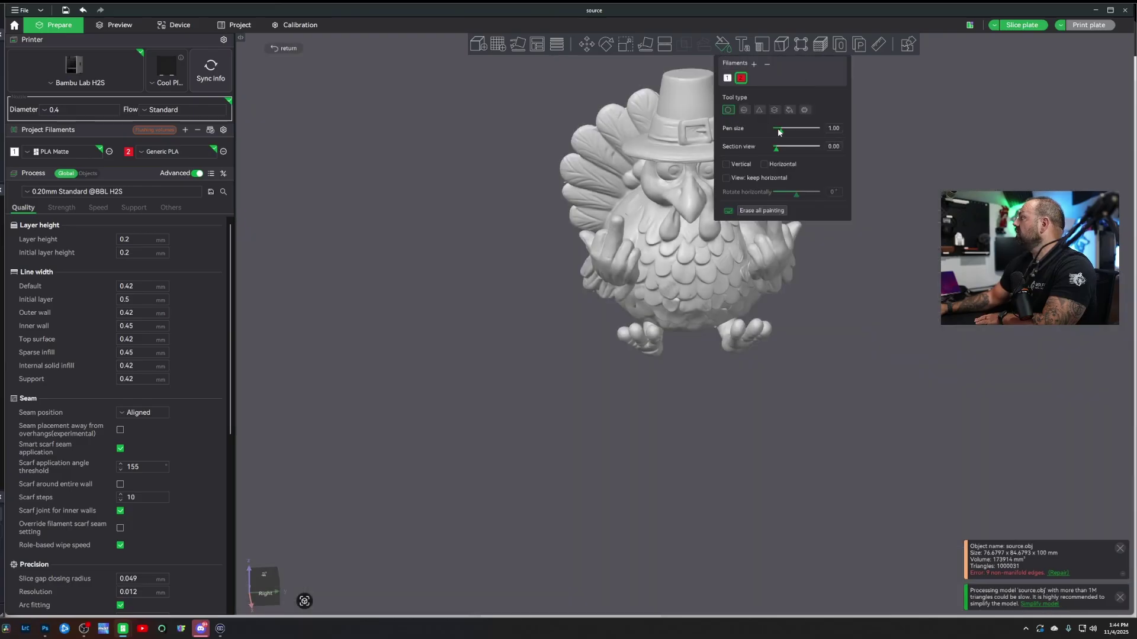
Step: Paint red strokes with filament 2 on the turkey's side, then exit Color Painting
drag(502, 390, 470, 397)
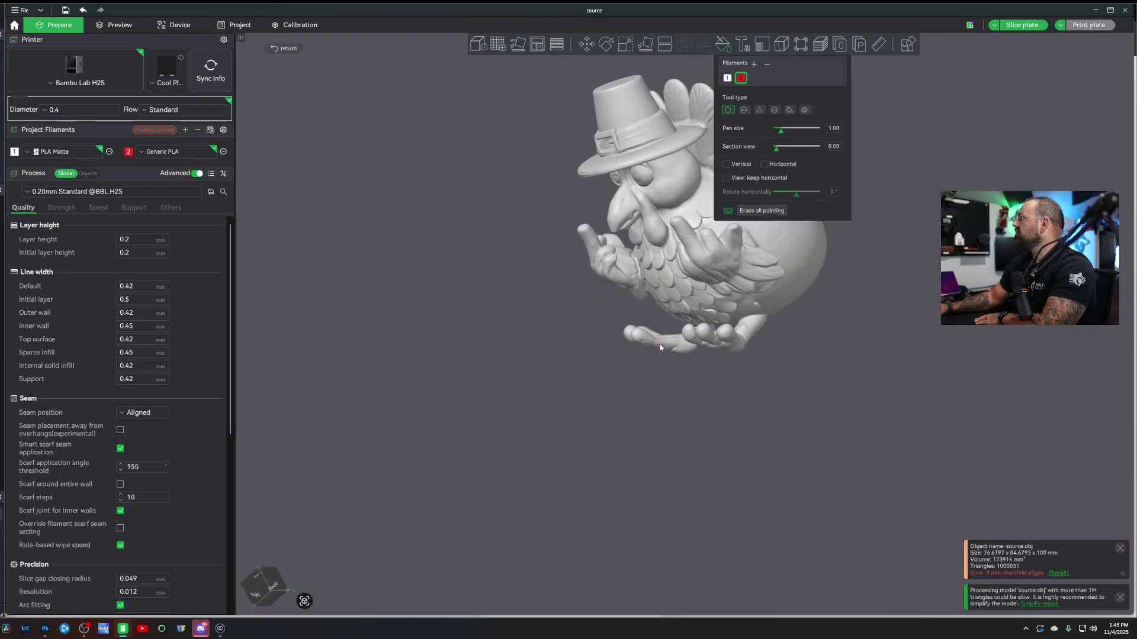
drag(660, 348, 502, 510)
scroll(541, 375, up, 5)
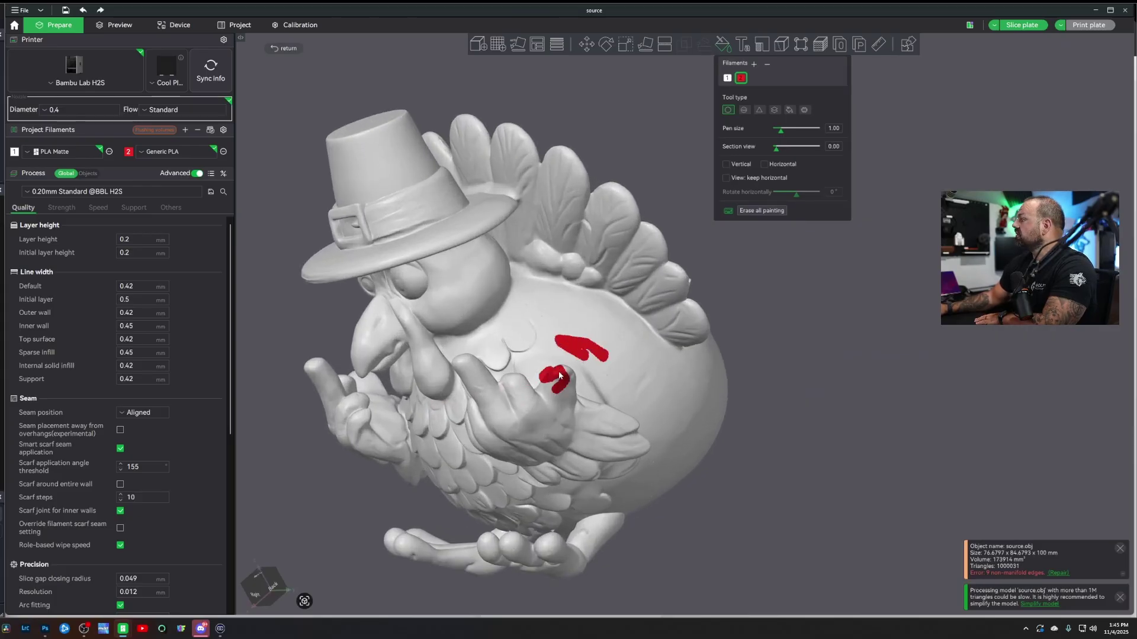
drag(576, 394, 697, 416)
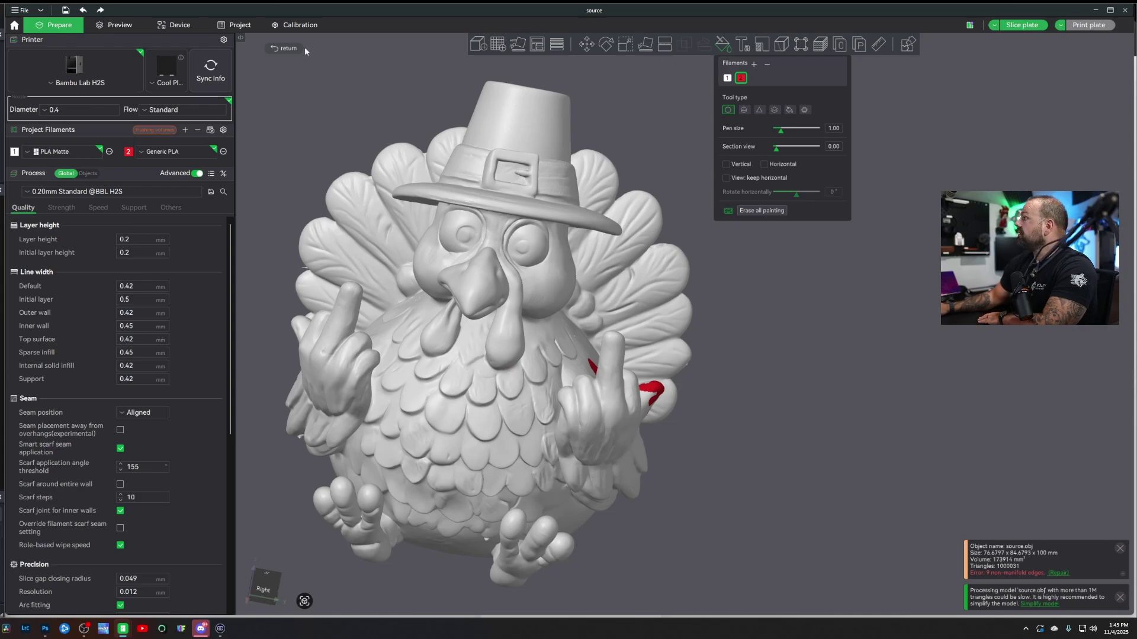
click(282, 50)
drag(738, 343, 795, 279)
scroll(796, 285, down, 6)
scroll(639, 315, up, 8)
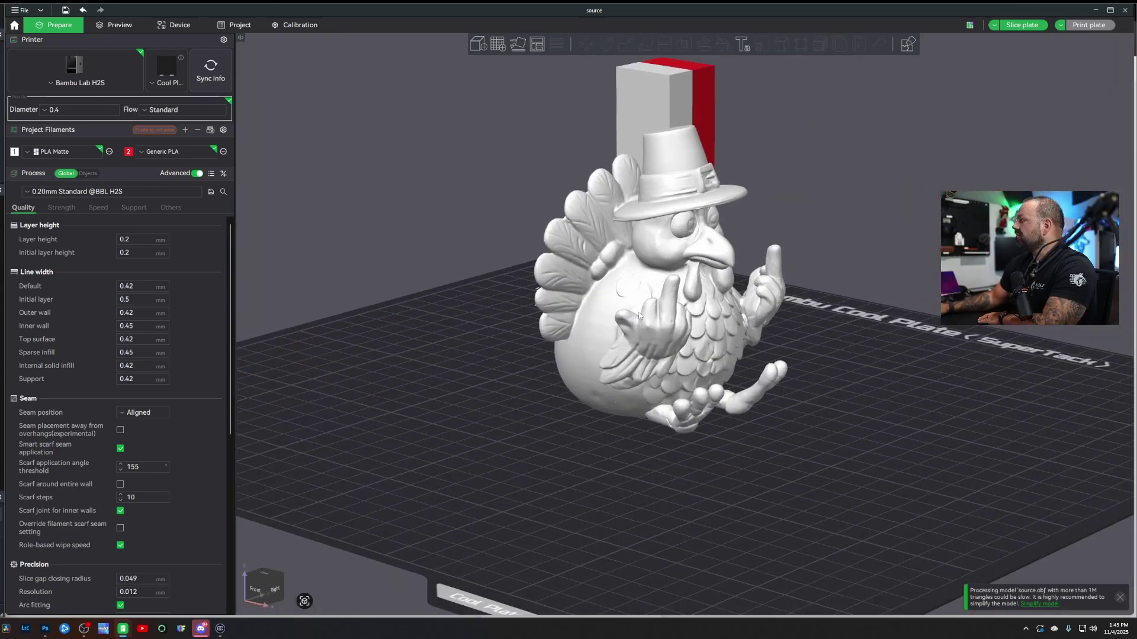
scroll(639, 316, up, 3)
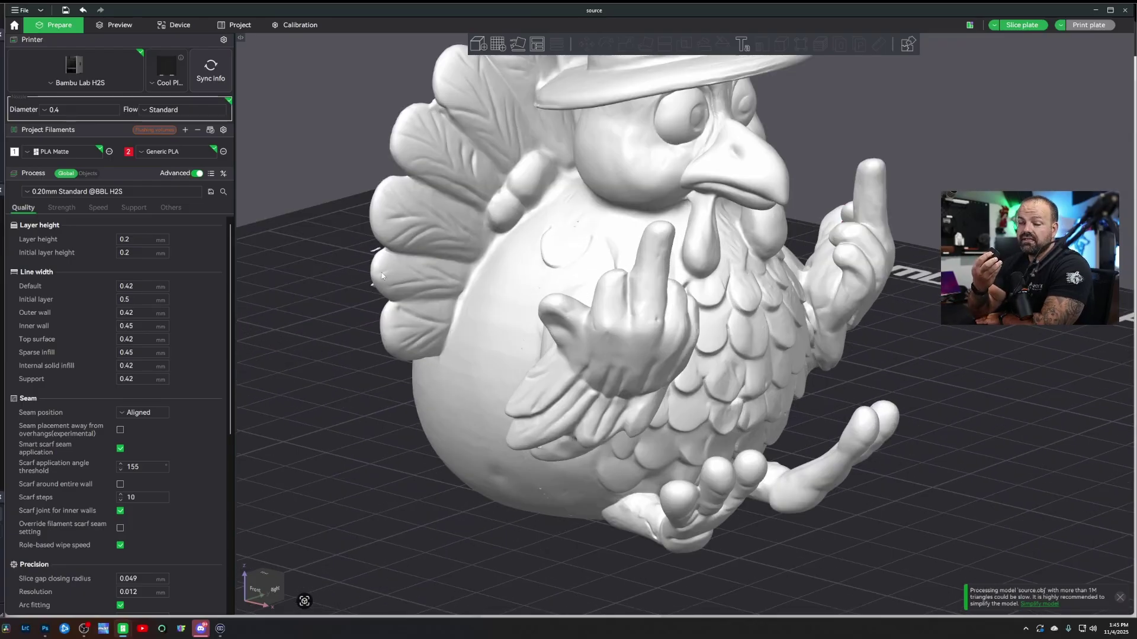
drag(473, 265, 583, 454)
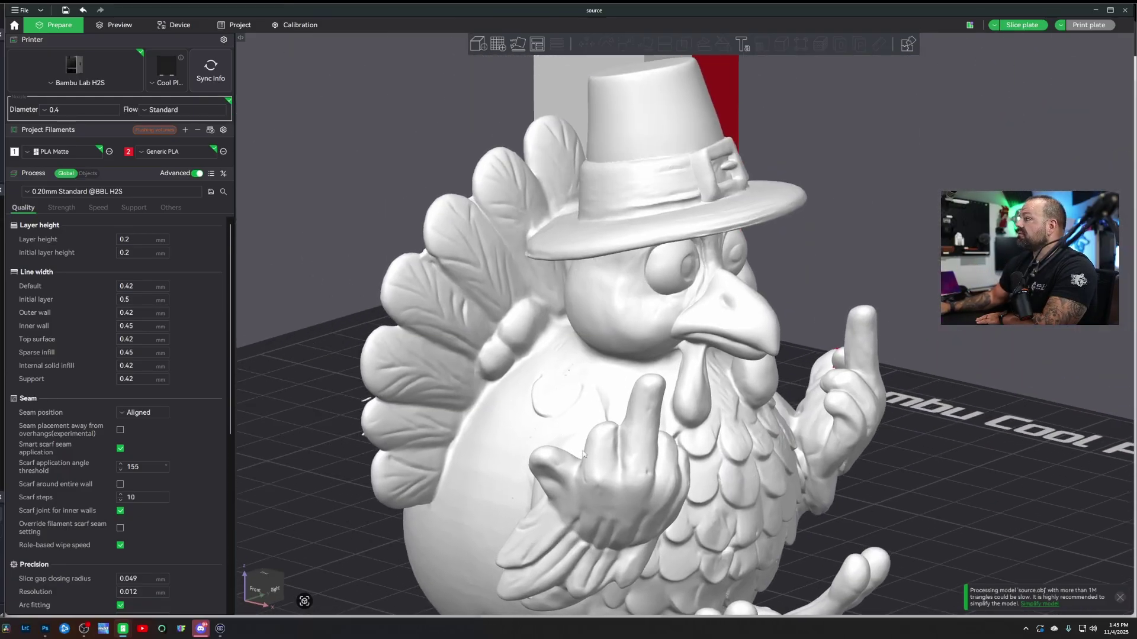
scroll(532, 313, down, 5)
scroll(730, 296, up, 3)
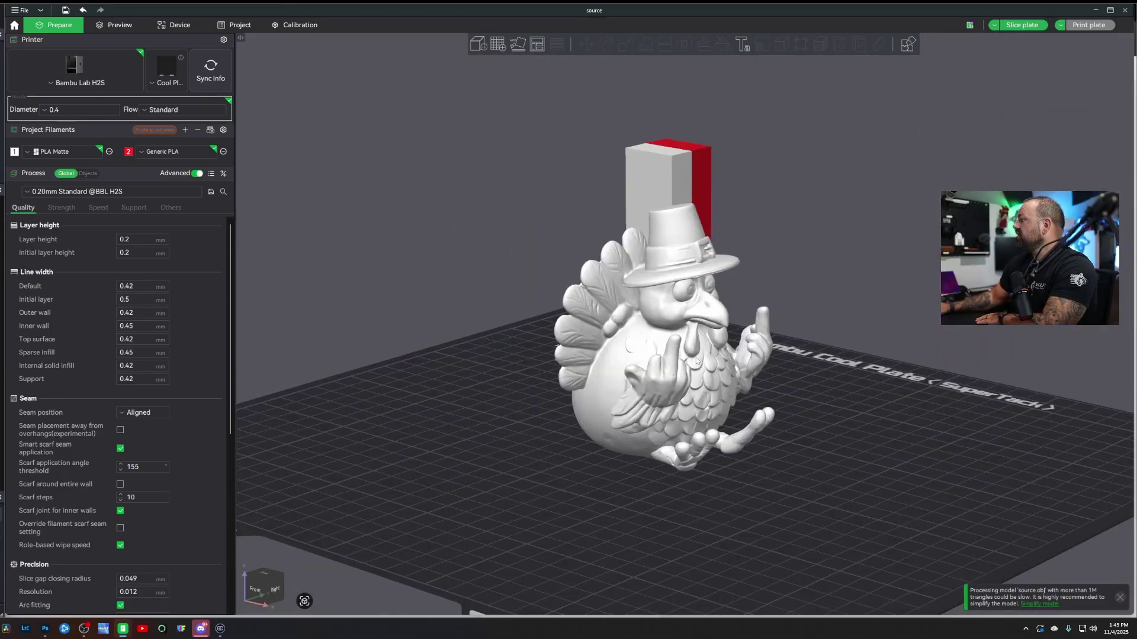
scroll(697, 361, up, 8)
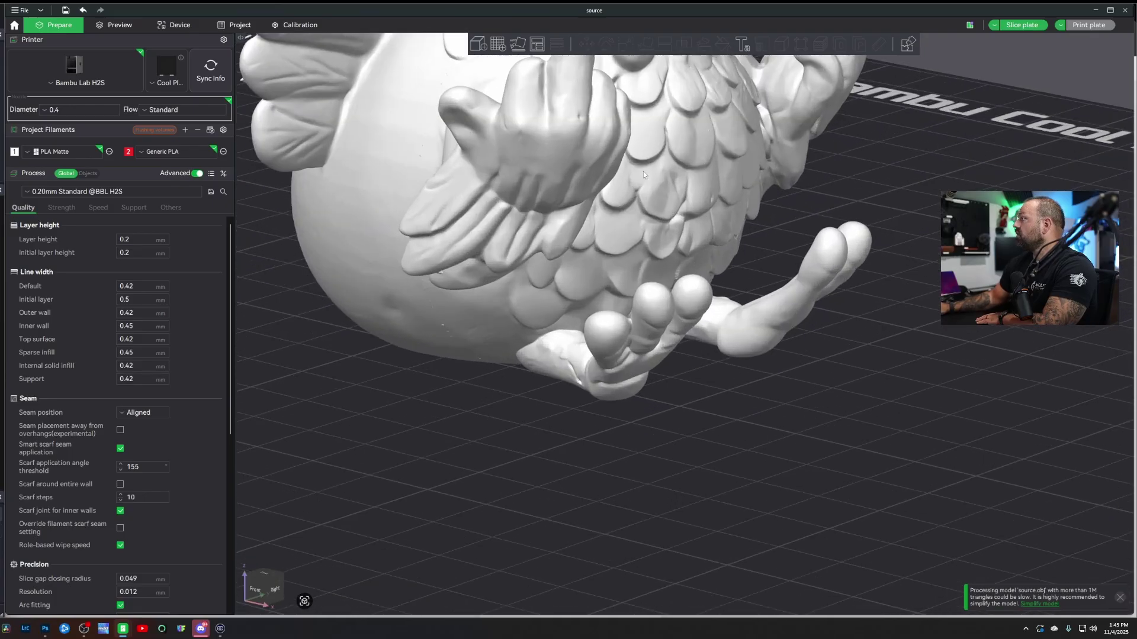
click(643, 173)
drag(883, 279, 974, 178)
scroll(880, 294, up, 3)
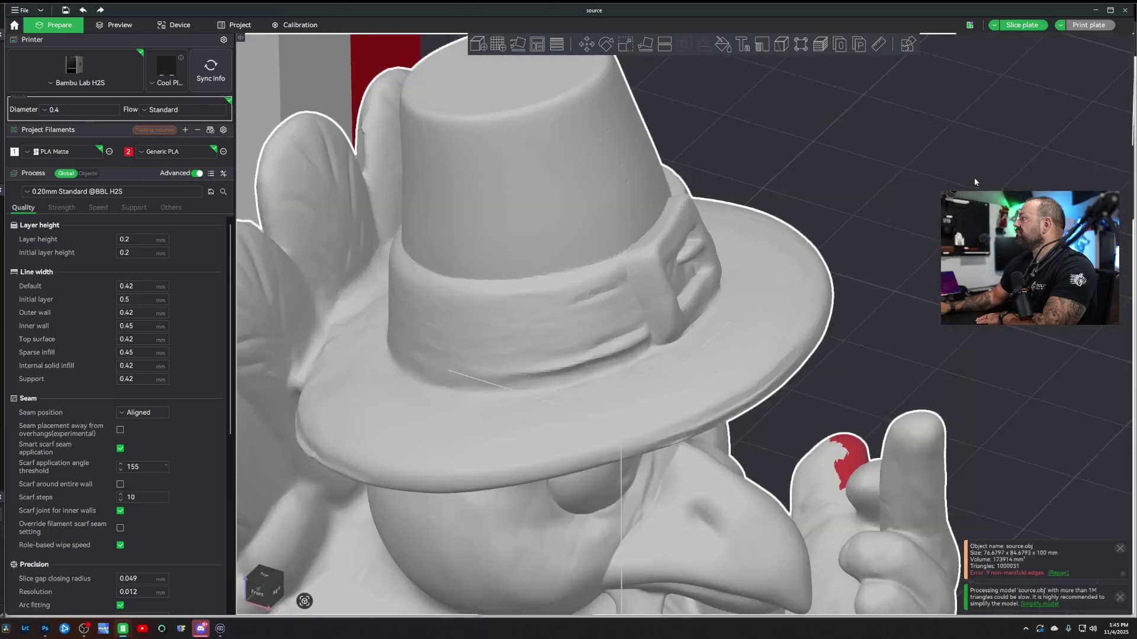
scroll(975, 175, up, 5)
scroll(971, 175, down, 5)
drag(638, 227, 729, 182)
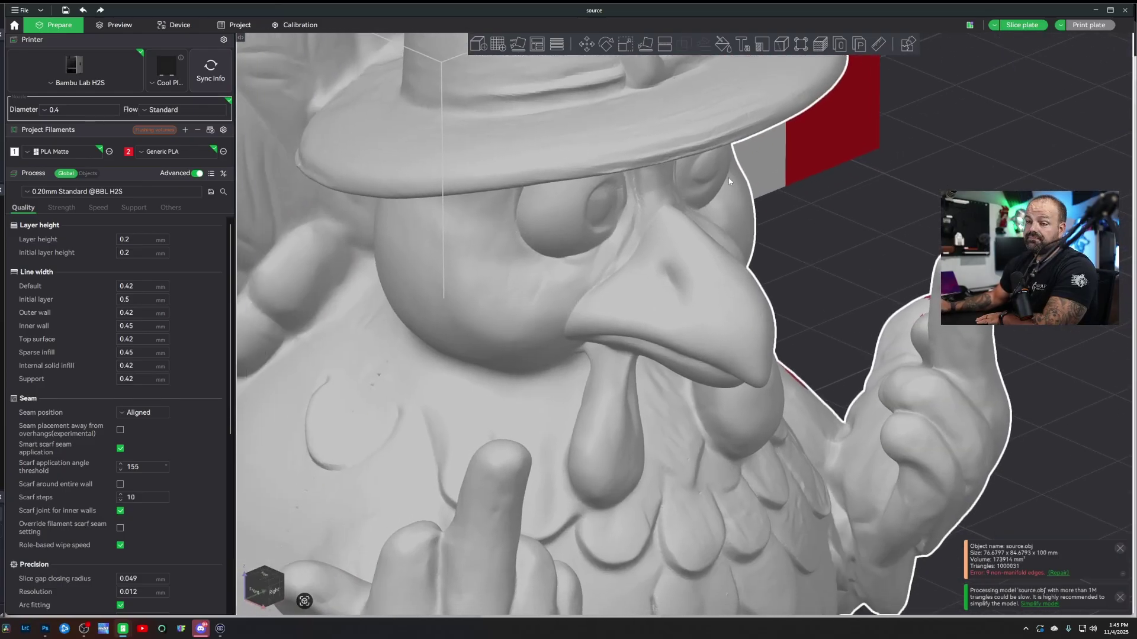